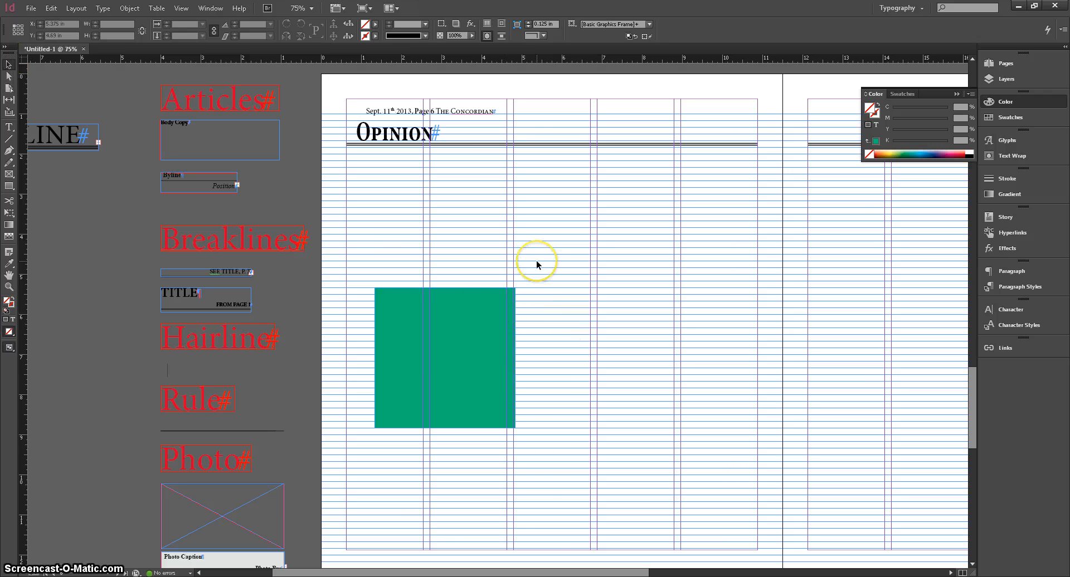
Duplicate the green square to the right of the original on the Opinion page.
{"action": "left_click", "coordinate": [471, 329]}
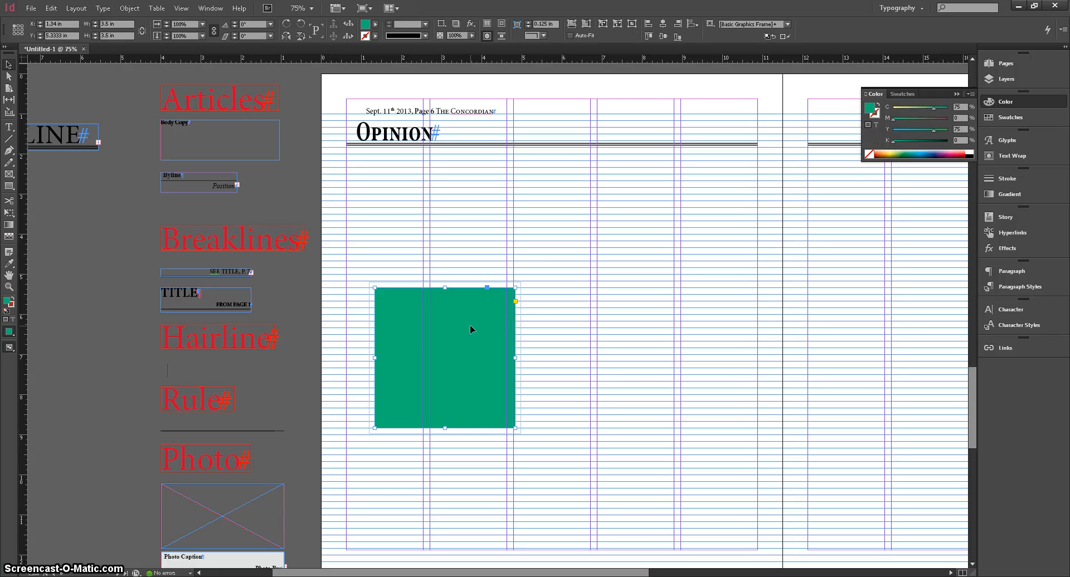
{"action": "left_click", "coordinate": [450, 328]}
{"action": "left_click_drag", "start_coordinate": [449, 335], "coordinate": [662, 349]}
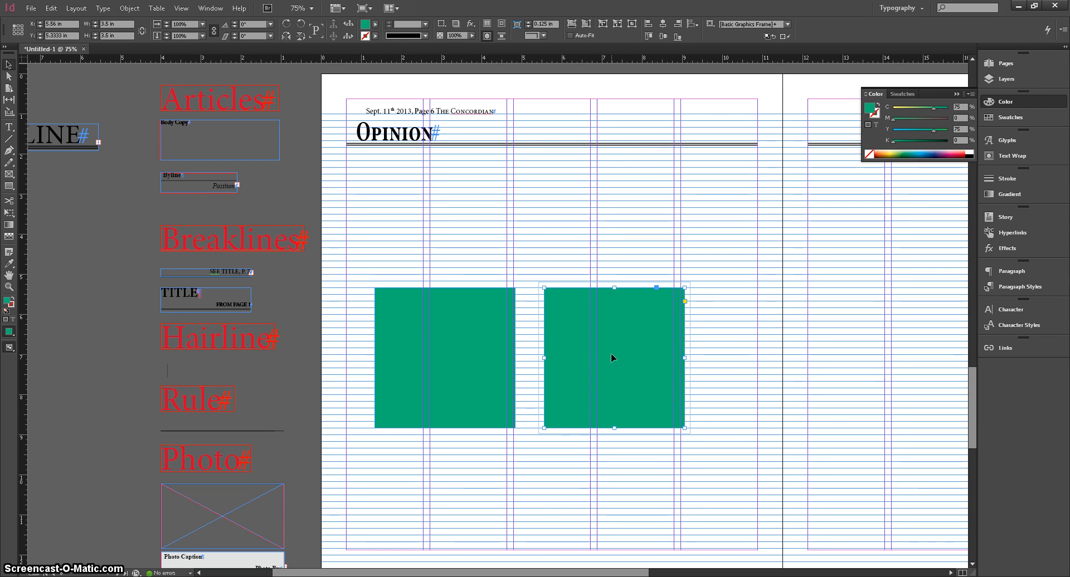
Raise the second green square slightly above the first one.
{"action": "left_click_drag", "start_coordinate": [611, 357], "coordinate": [608, 328]}
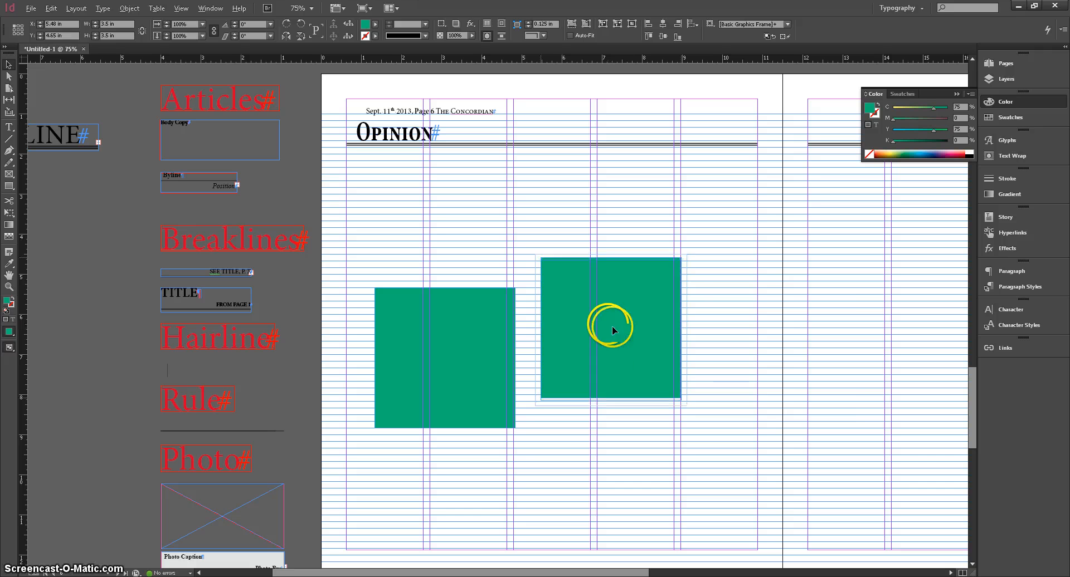
{"action": "left_click_drag", "start_coordinate": [612, 328], "coordinate": [818, 345]}
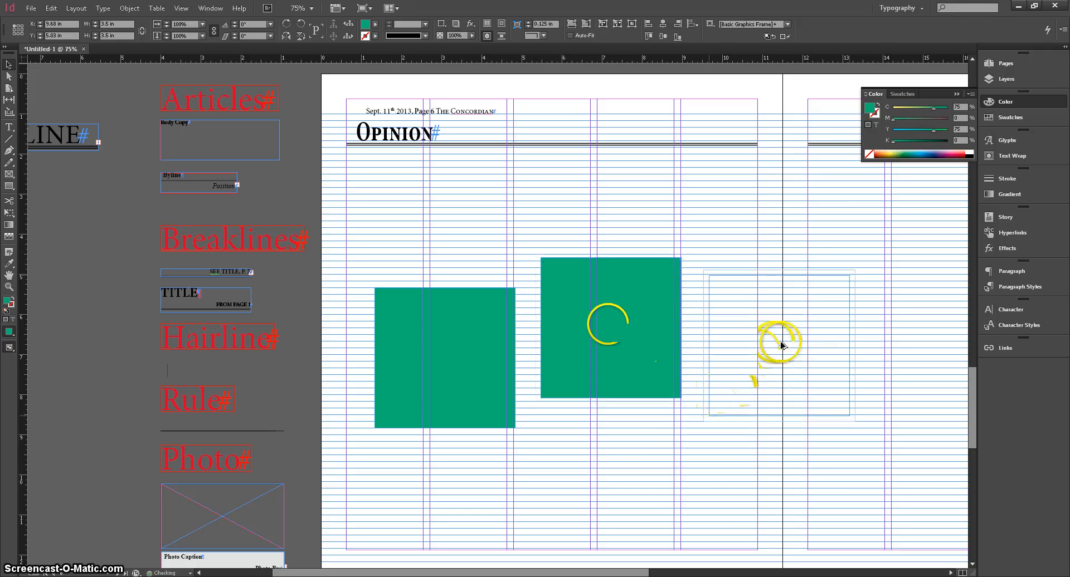
{"action": "key", "text": "Delete"}
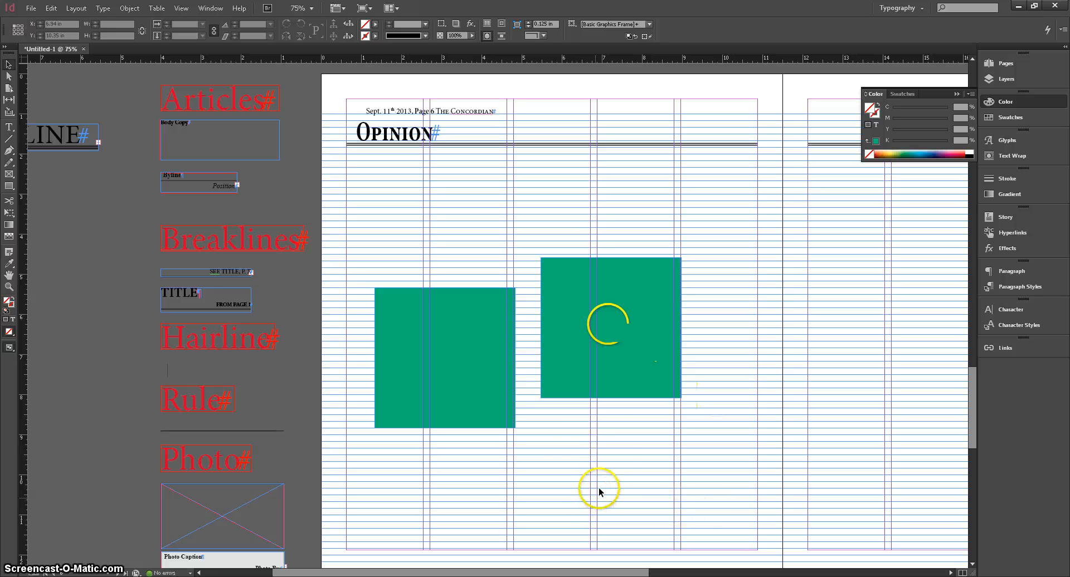
Duplicate both green squares downward to form a second row of squares.
{"action": "left_click_drag", "start_coordinate": [608, 486], "coordinate": [474, 352]}
{"action": "left_click", "coordinate": [578, 358]}
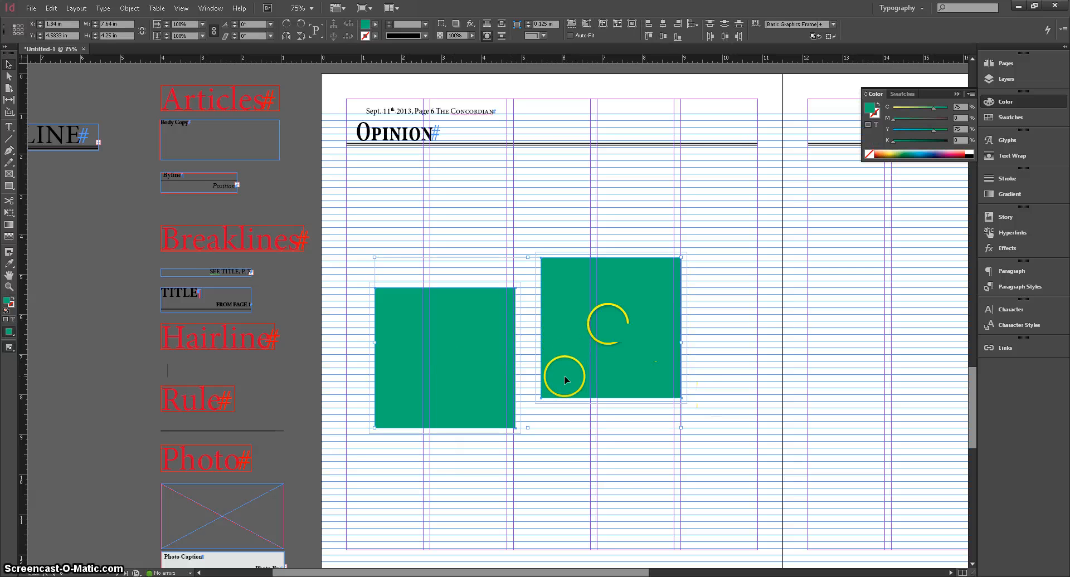
{"action": "left_click_drag", "start_coordinate": [564, 376], "coordinate": [569, 466]}
{"action": "left_click", "coordinate": [733, 328]}
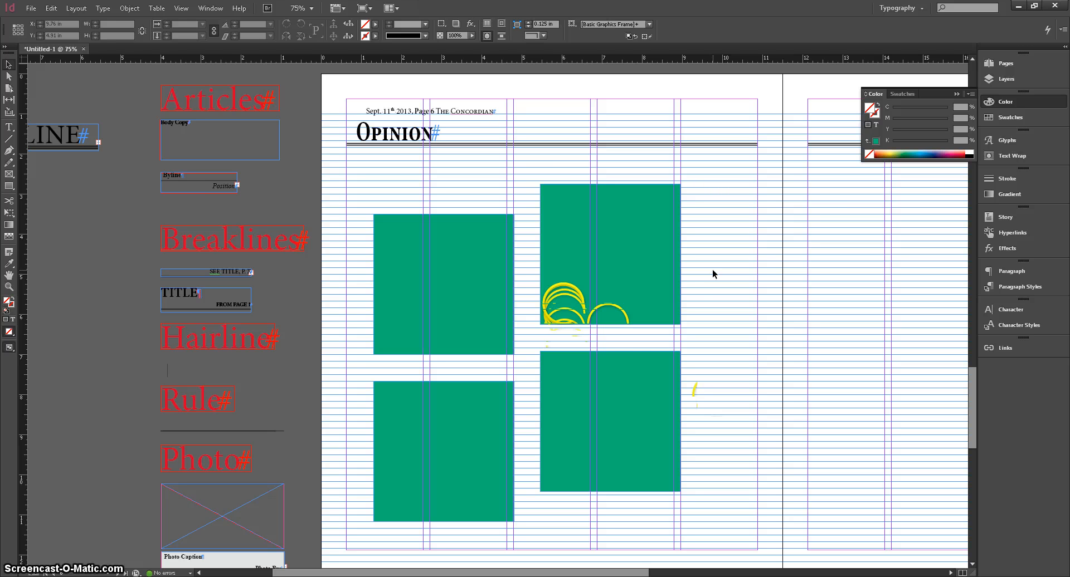
{"action": "left_click", "coordinate": [629, 366]}
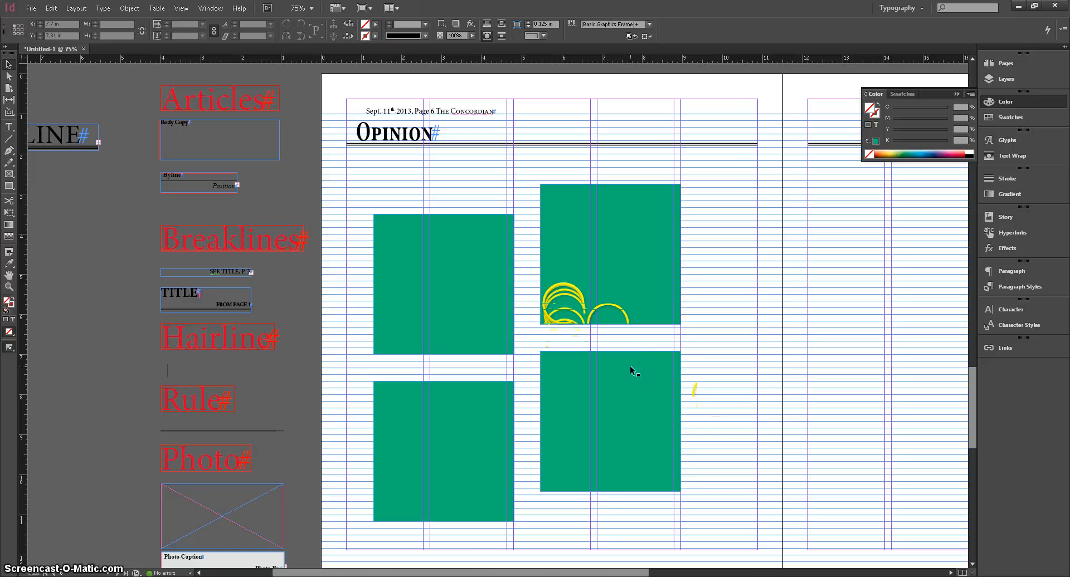
Place the byline element at the top of the first article column on the Sports page.
{"action": "scroll", "coordinate": [630, 365], "scroll_direction": "down", "scroll_amount": 8}
{"action": "scroll", "coordinate": [630, 369], "scroll_direction": "down", "scroll_amount": 3}
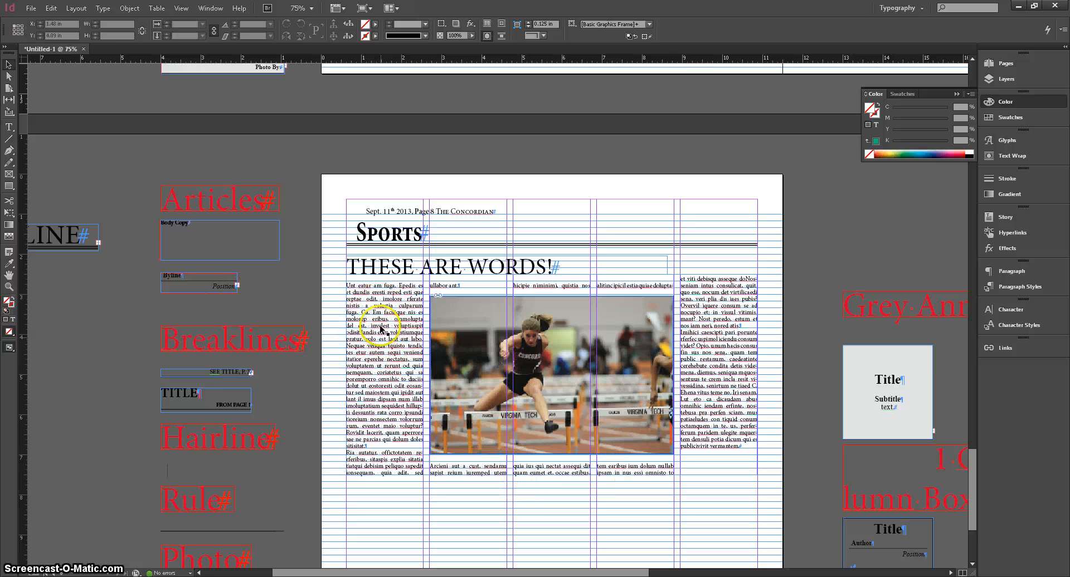
{"action": "scroll", "coordinate": [352, 324], "scroll_direction": "down", "scroll_amount": 3}
{"action": "scroll", "coordinate": [335, 346], "scroll_direction": "down", "scroll_amount": 3}
{"action": "scroll", "coordinate": [240, 474], "scroll_direction": "up", "scroll_amount": 5}
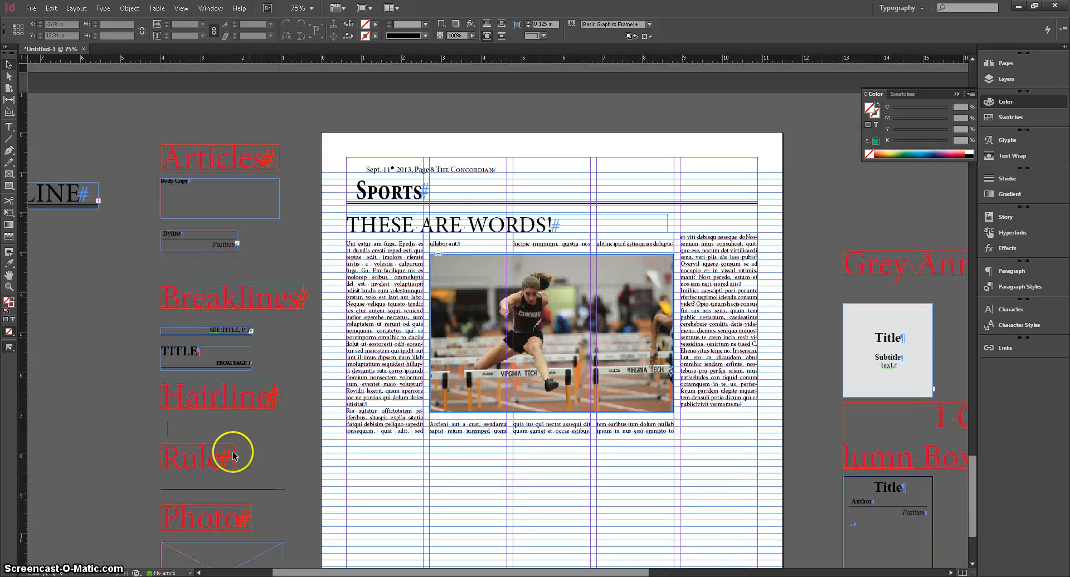
{"action": "scroll", "coordinate": [217, 413], "scroll_direction": "down", "scroll_amount": 2}
{"action": "scroll", "coordinate": [200, 374], "scroll_direction": "down", "scroll_amount": 1}
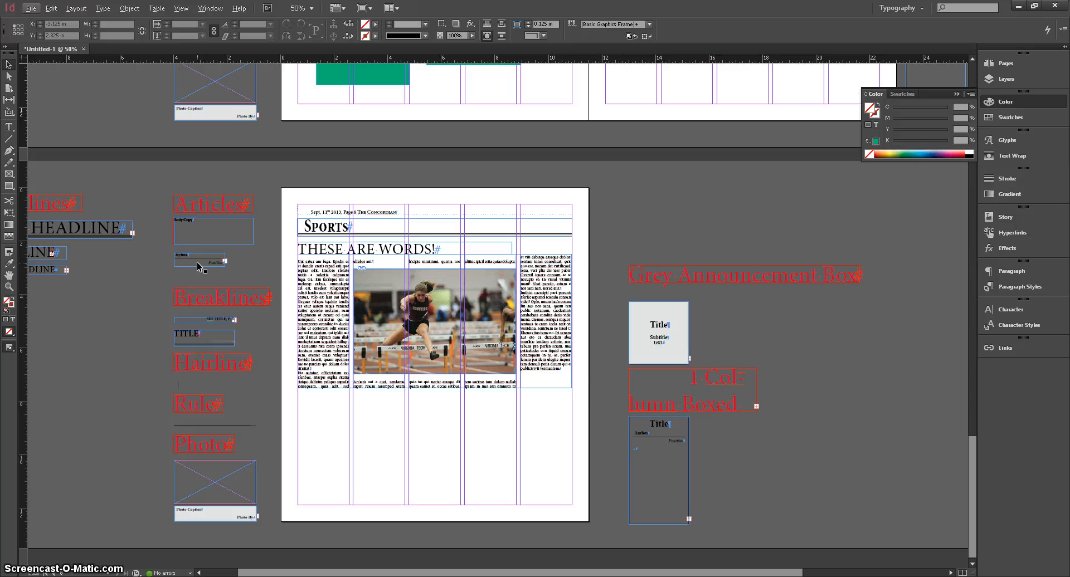
{"action": "left_click_drag", "start_coordinate": [199, 267], "coordinate": [326, 270]}
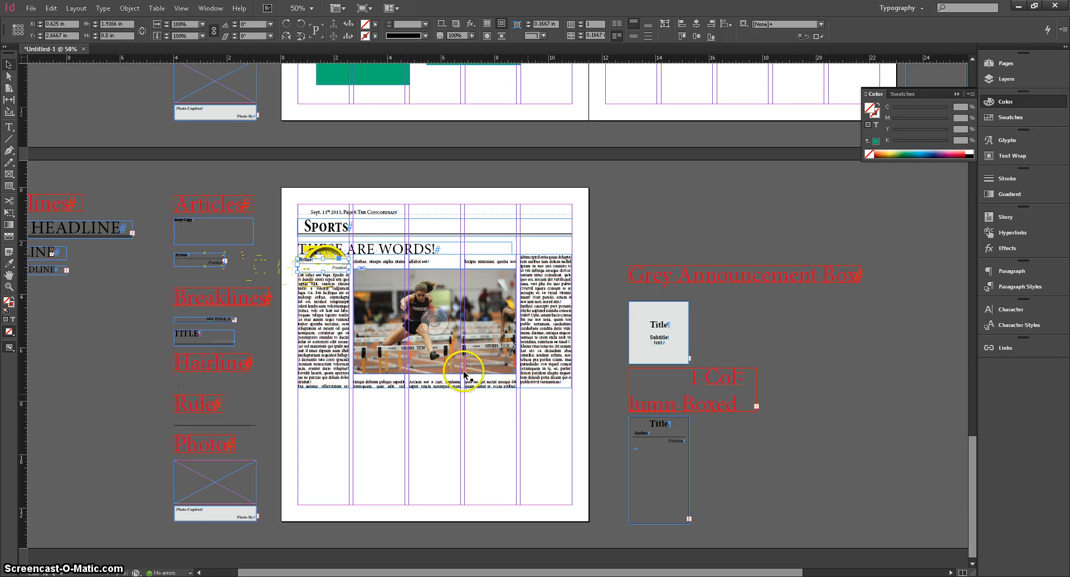
Lengthen the article's text frames slightly at the bottom.
{"action": "left_click", "coordinate": [527, 372]}
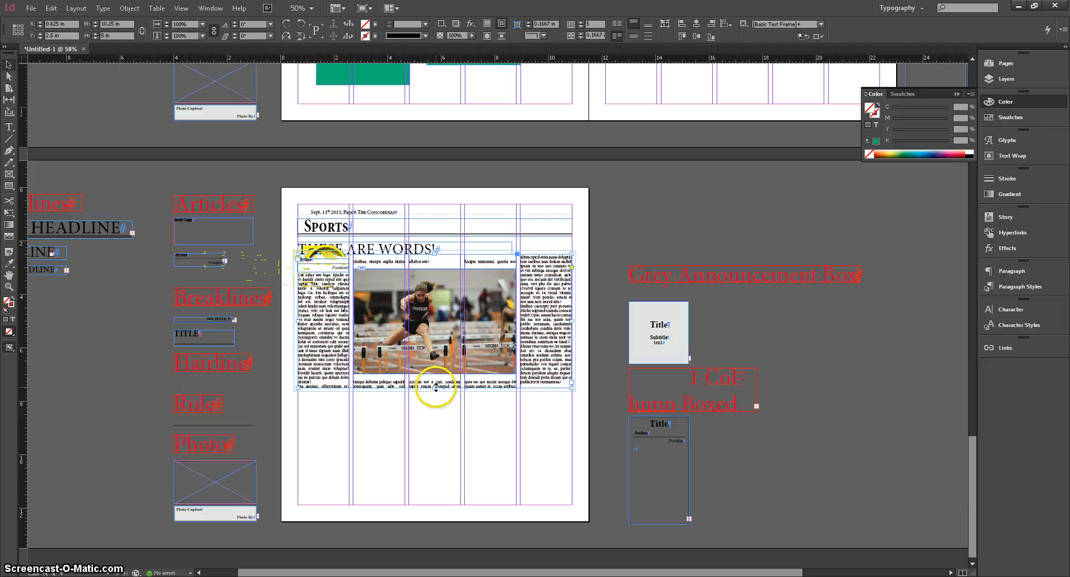
{"action": "left_click_drag", "start_coordinate": [435, 388], "coordinate": [472, 397]}
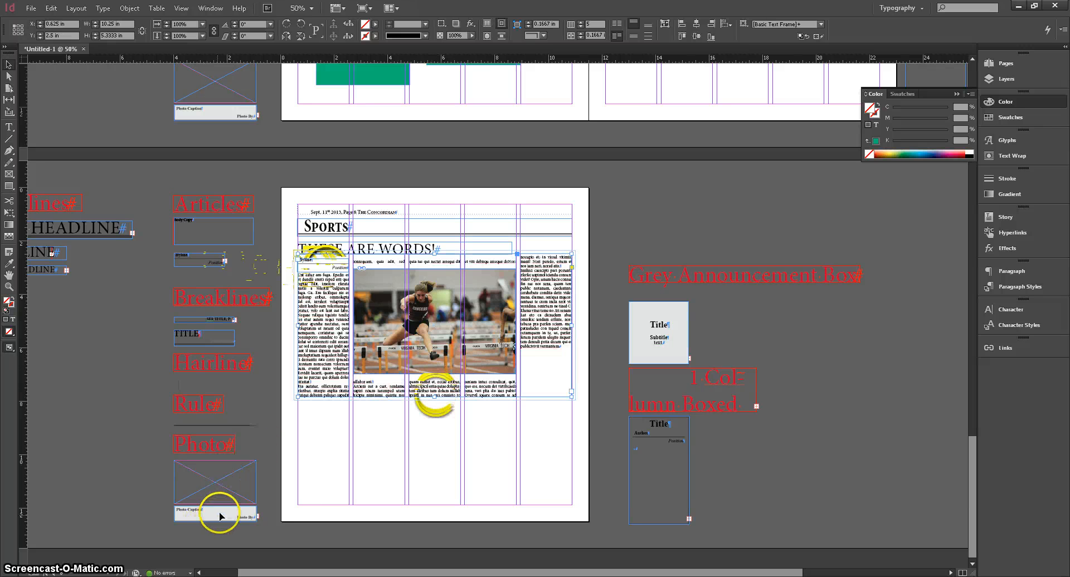
Place the photo caption box beneath the photo and stretch it to the photo's full width.
{"action": "left_click_drag", "start_coordinate": [220, 513], "coordinate": [436, 383]}
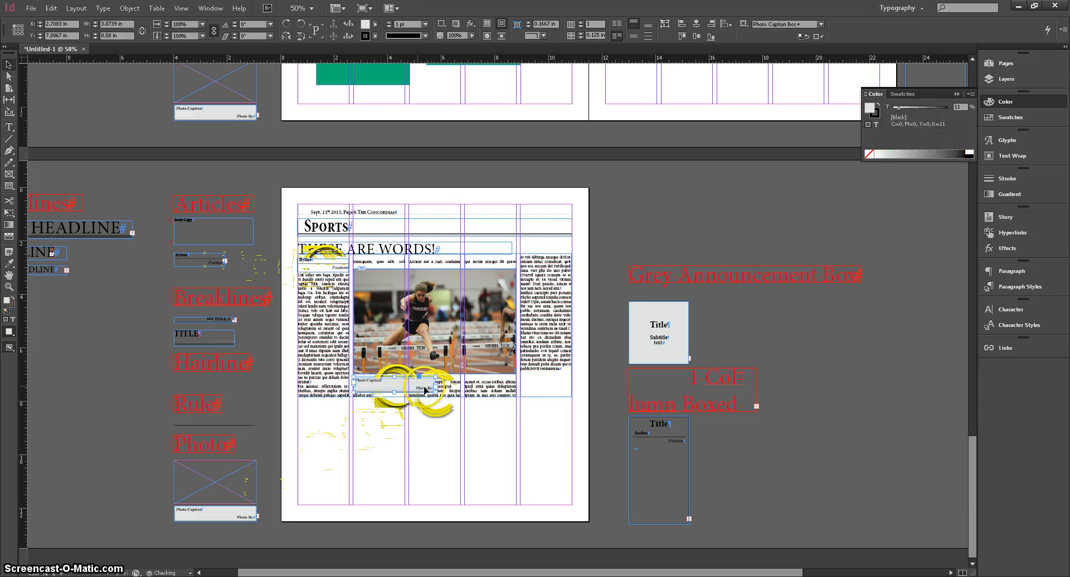
{"action": "left_click", "coordinate": [436, 387]}
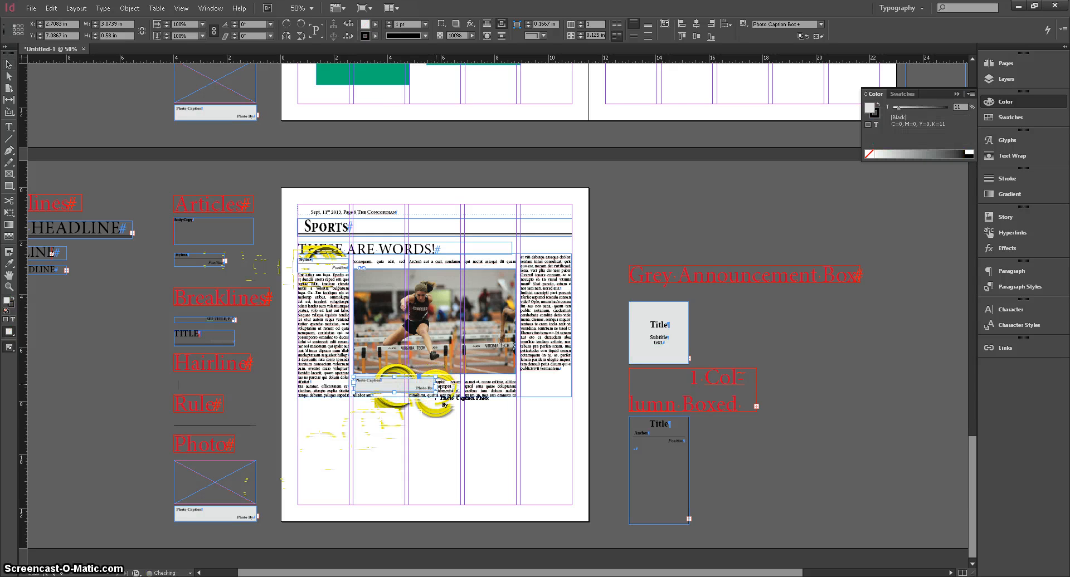
{"action": "left_click", "coordinate": [443, 452]}
{"action": "left_click", "coordinate": [433, 387]}
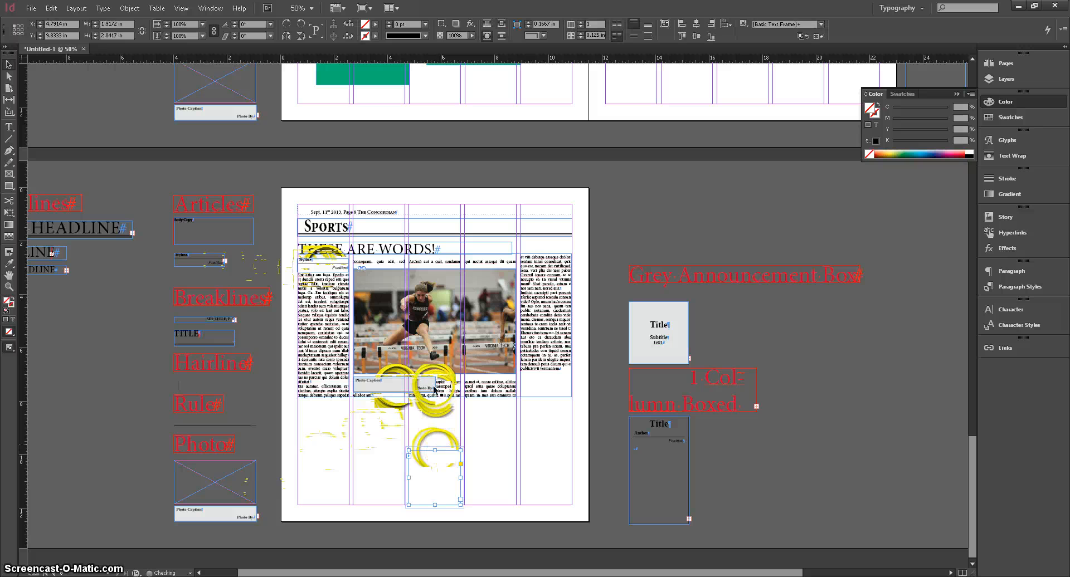
{"action": "left_click", "coordinate": [432, 386]}
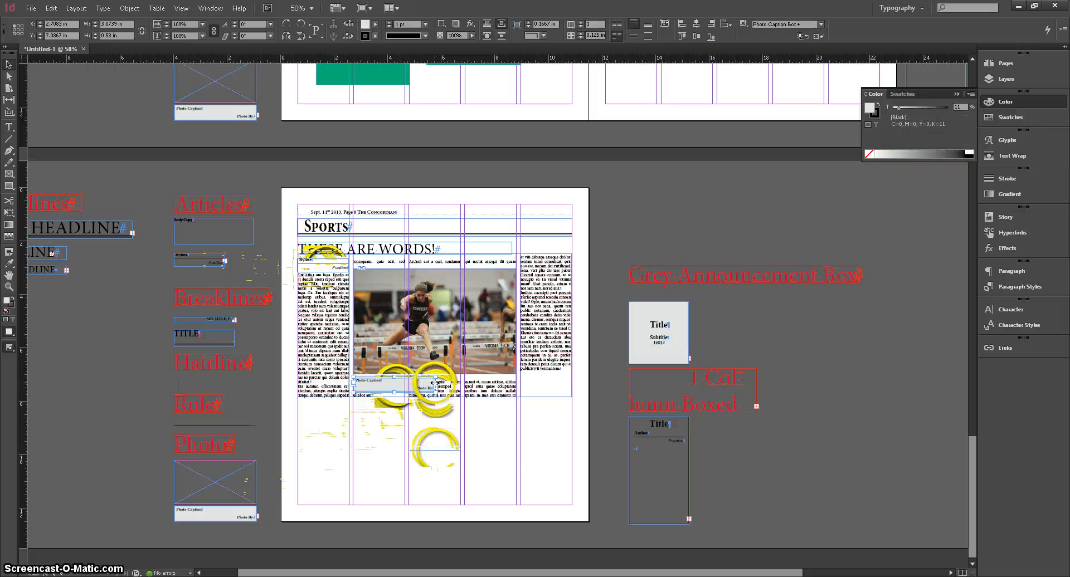
{"action": "left_click_drag", "start_coordinate": [435, 384], "coordinate": [516, 390]}
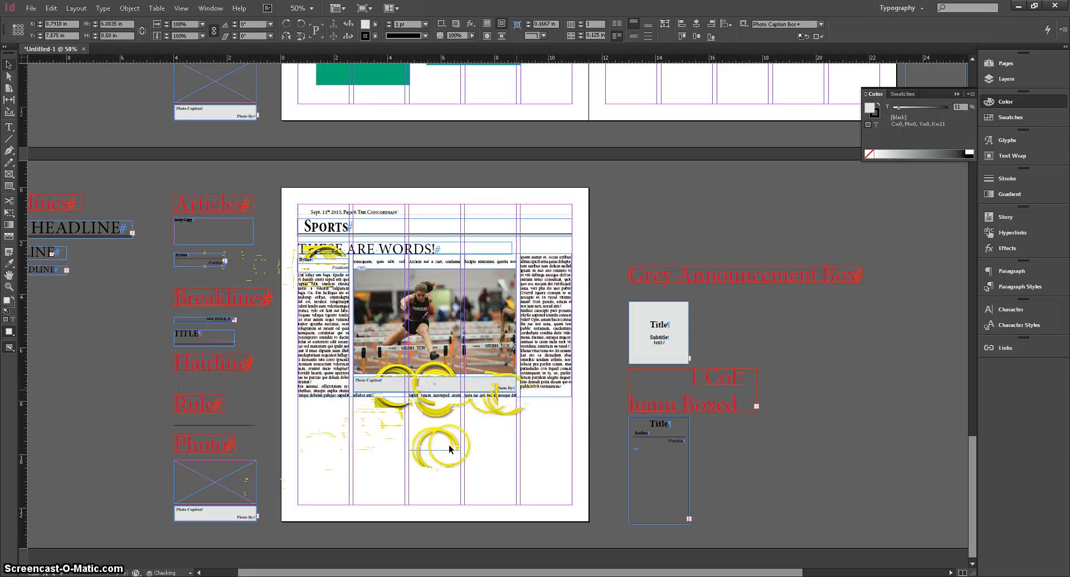
Delete the stray empty frame below the caption.
{"action": "left_click", "coordinate": [446, 470]}
{"action": "key", "text": "Delete"}
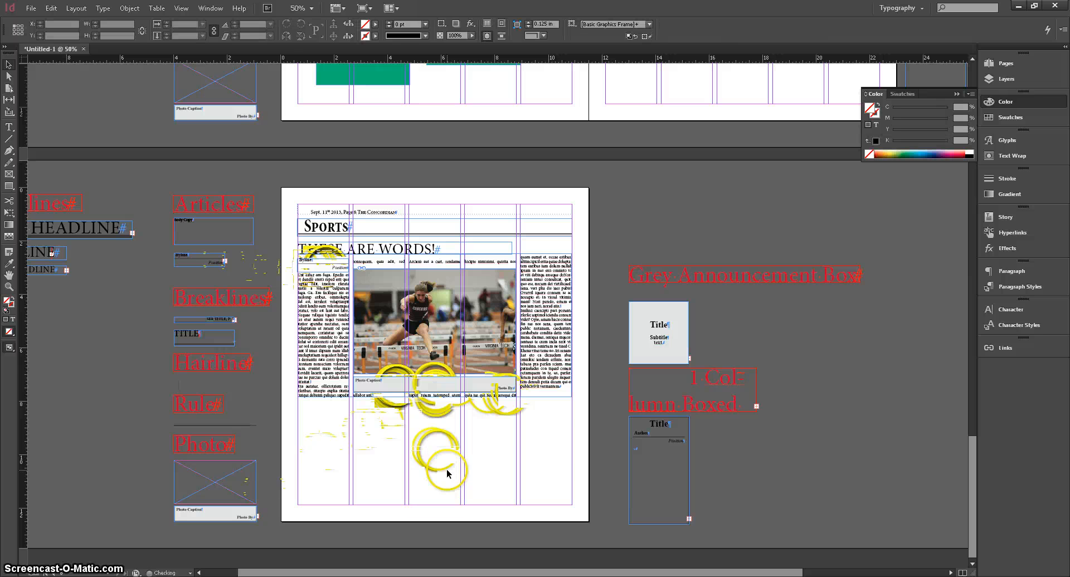
{"action": "left_click", "coordinate": [302, 272]}
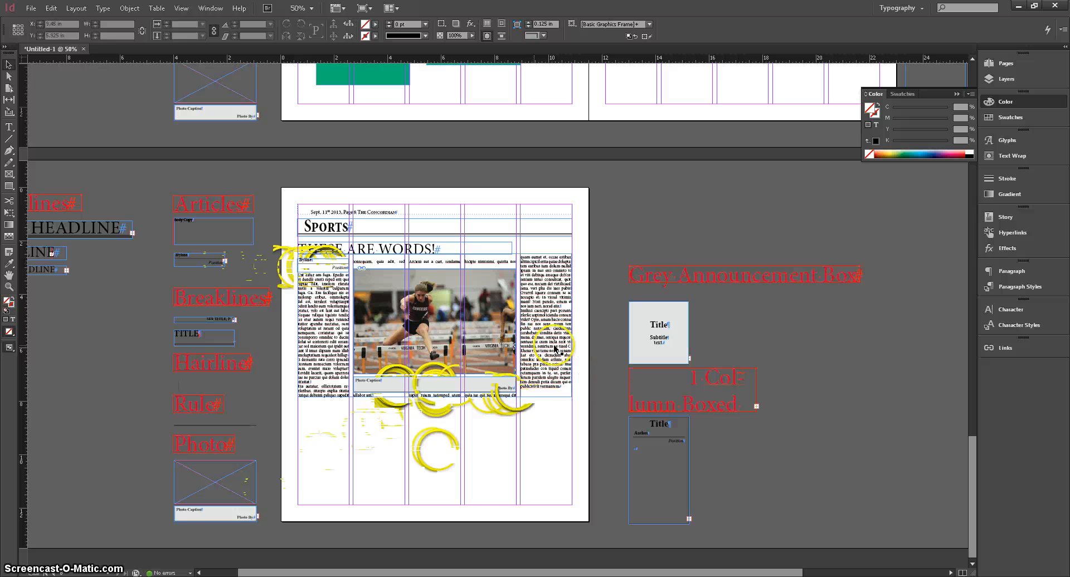
{"action": "left_click", "coordinate": [522, 405]}
{"action": "left_click", "coordinate": [294, 260]}
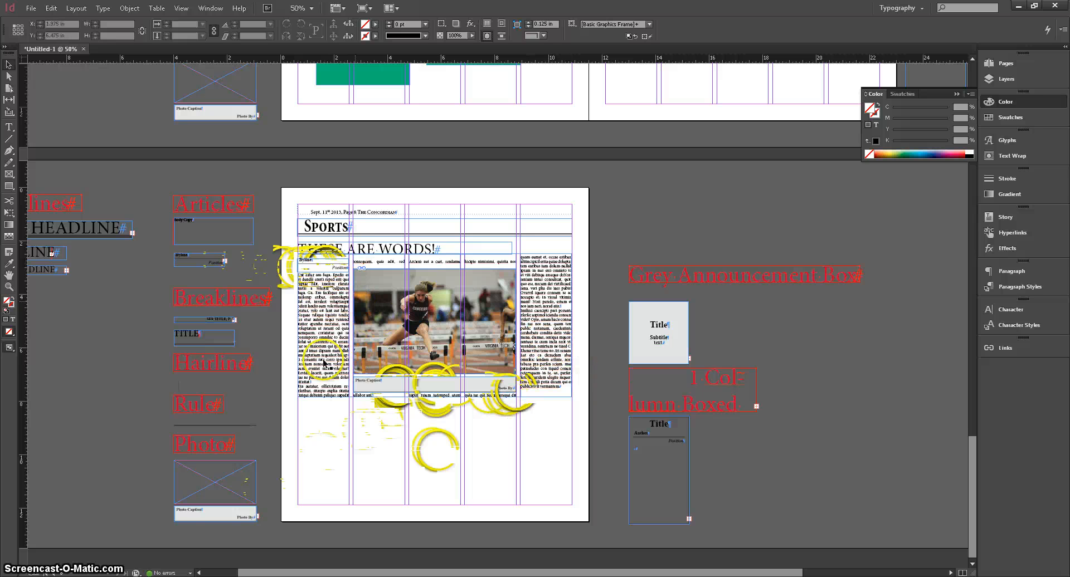
{"action": "left_click", "coordinate": [271, 245]}
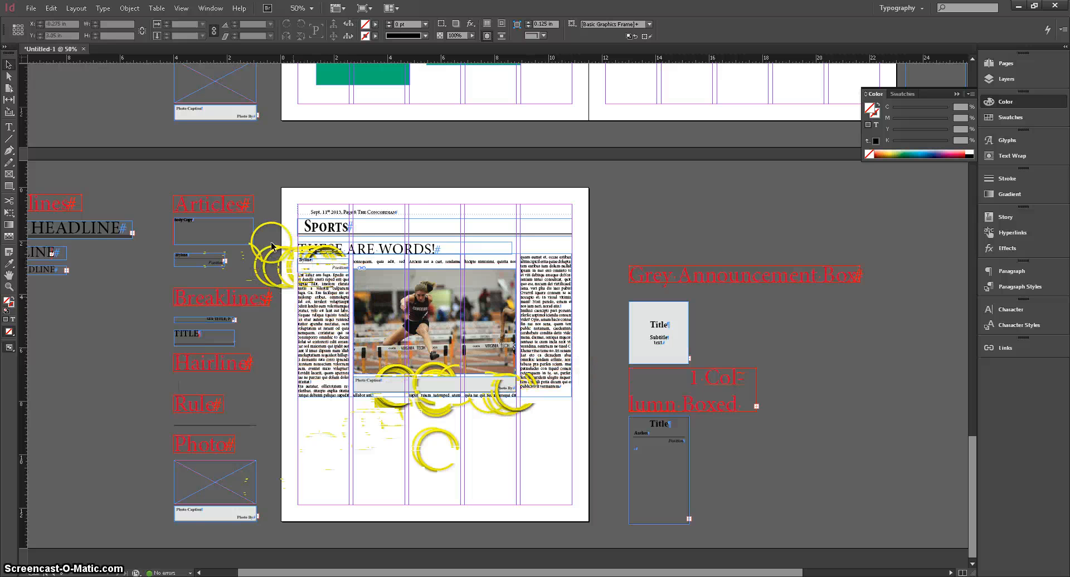
{"action": "left_click", "coordinate": [295, 260]}
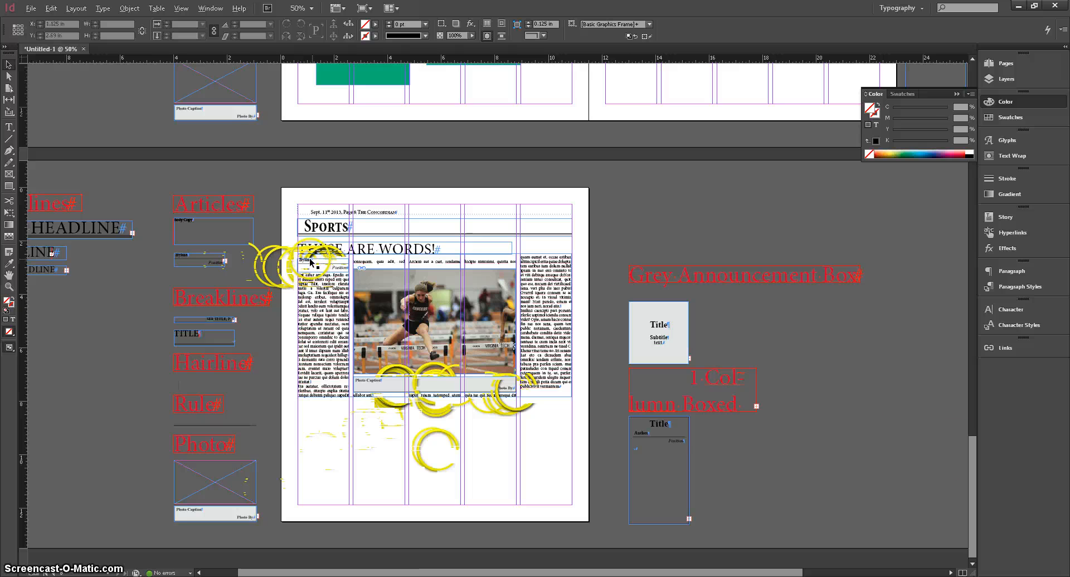
Select the whole Sports article with its photo and caption and duplicate it below the original.
{"action": "scroll", "coordinate": [296, 261], "scroll_direction": "up", "scroll_amount": 2}
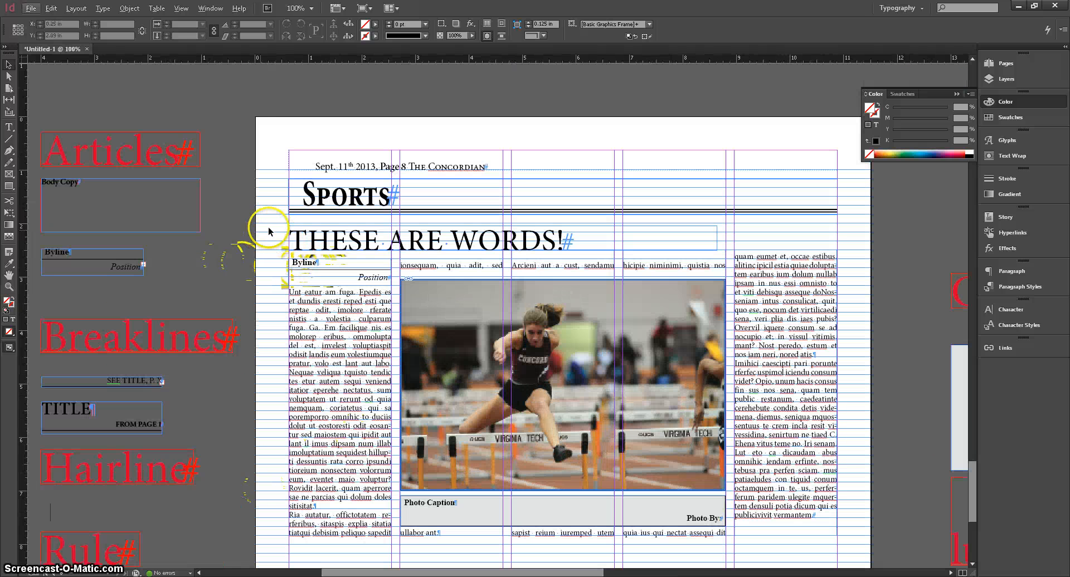
{"action": "left_click_drag", "start_coordinate": [270, 232], "coordinate": [553, 511]}
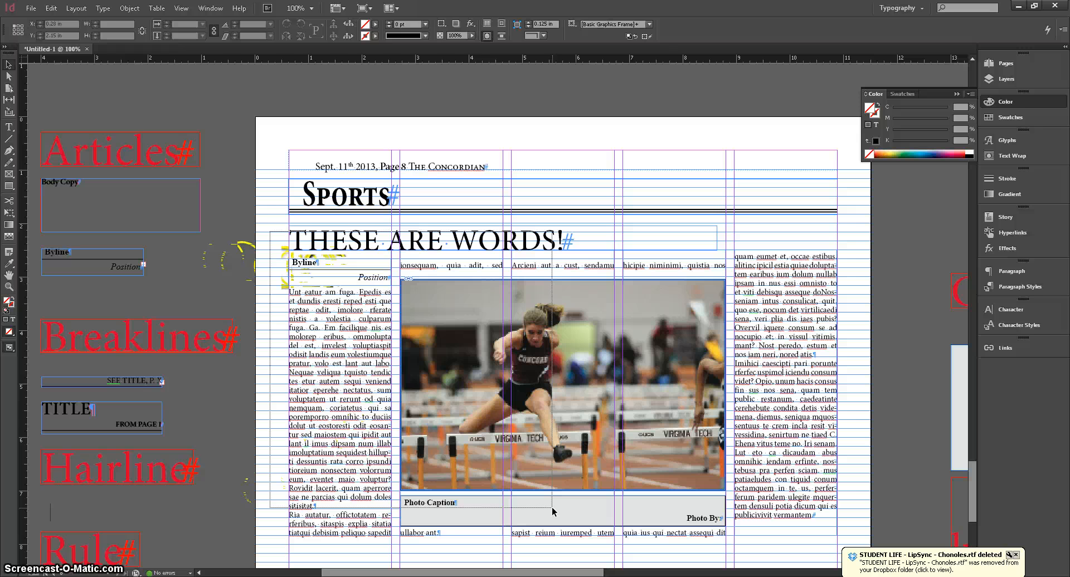
{"action": "left_click_drag", "start_coordinate": [553, 511], "coordinate": [551, 507]}
{"action": "scroll", "coordinate": [434, 244], "scroll_direction": "down", "scroll_amount": 1}
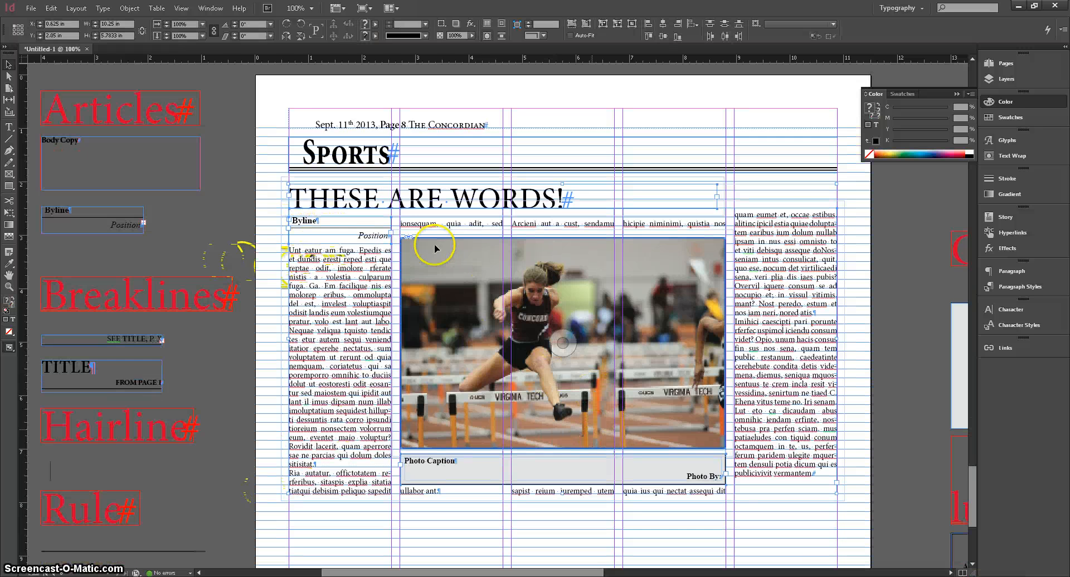
{"action": "scroll", "coordinate": [434, 244], "scroll_direction": "down", "scroll_amount": 2}
{"action": "scroll", "coordinate": [433, 244], "scroll_direction": "up", "scroll_amount": 1}
{"action": "scroll", "coordinate": [440, 237], "scroll_direction": "down", "scroll_amount": 1, "text": "alt"}
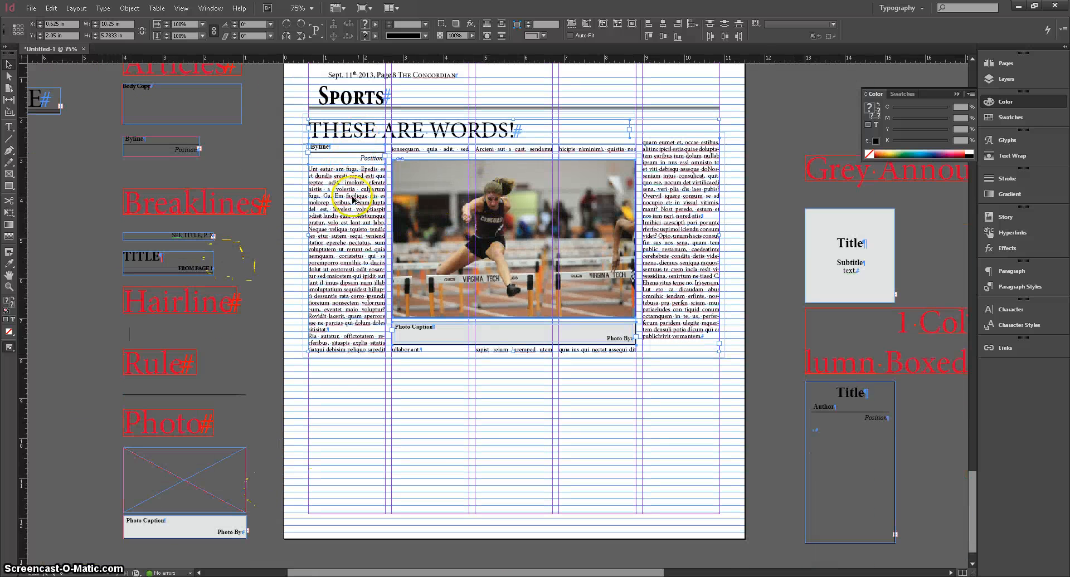
{"action": "left_click_drag", "start_coordinate": [353, 199], "coordinate": [397, 508]}
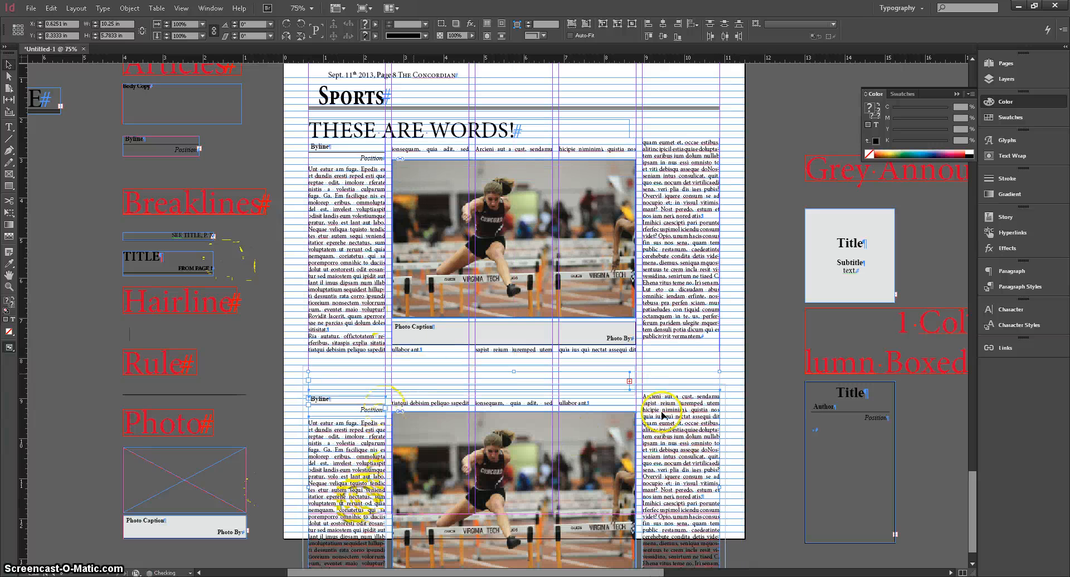
Enlarge the duplicated article's headline frame so the headline text shows.
{"action": "left_click", "coordinate": [697, 362]}
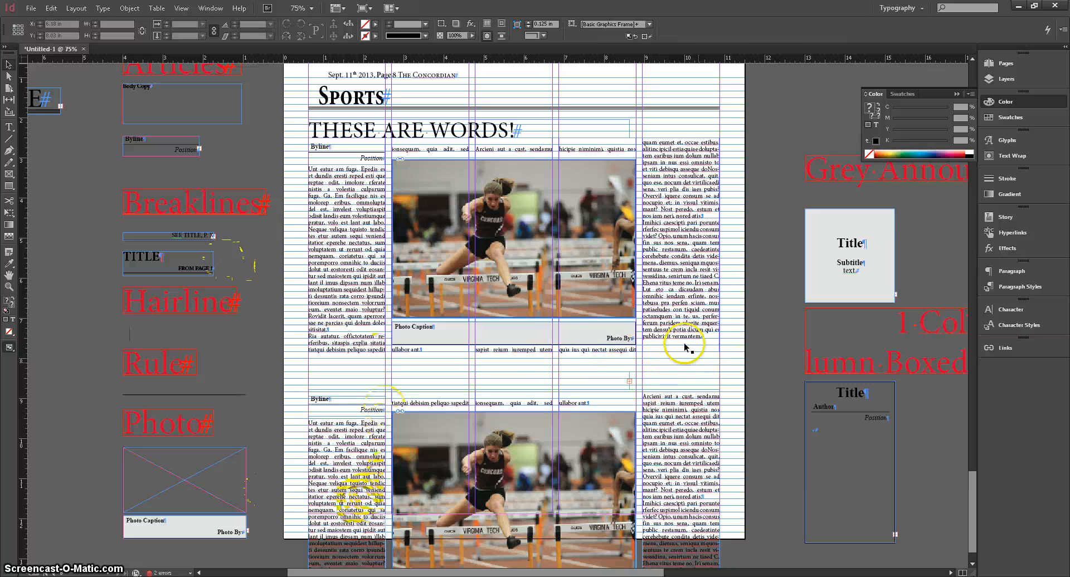
{"action": "left_click", "coordinate": [512, 350]}
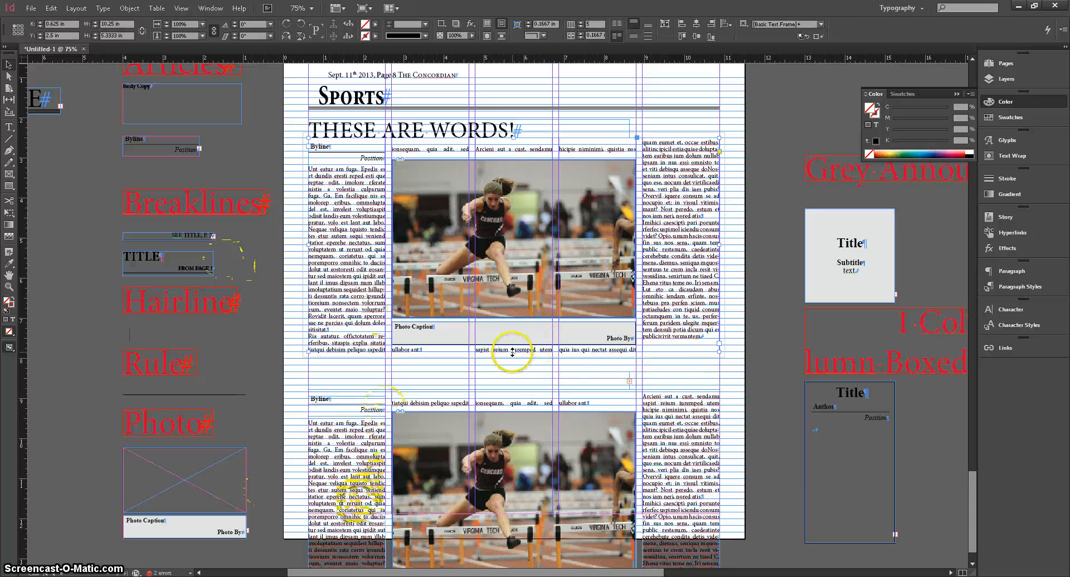
{"action": "left_click_drag", "start_coordinate": [512, 353], "coordinate": [514, 349]}
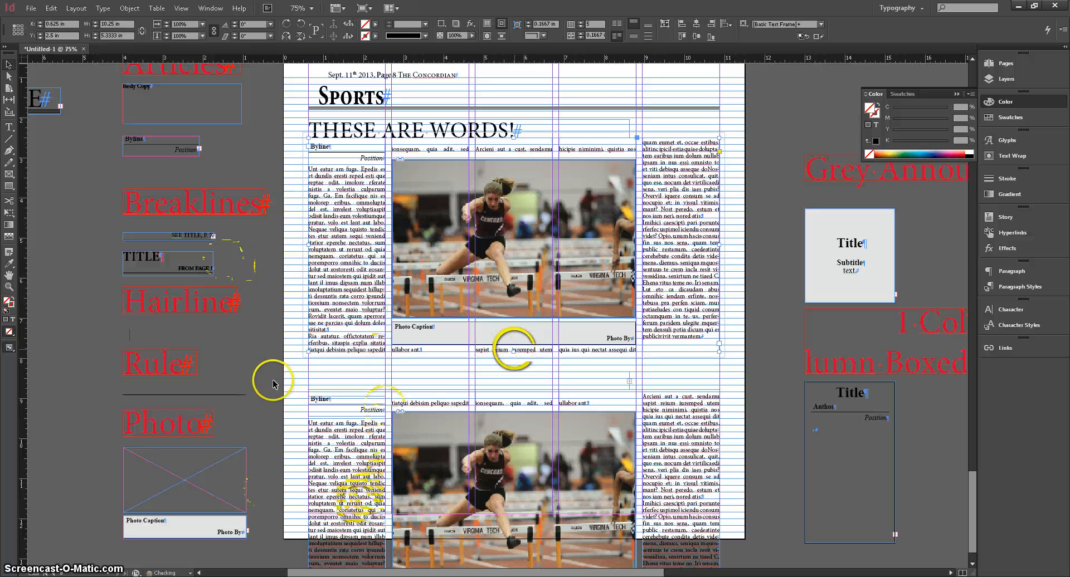
{"action": "left_click", "coordinate": [558, 383]}
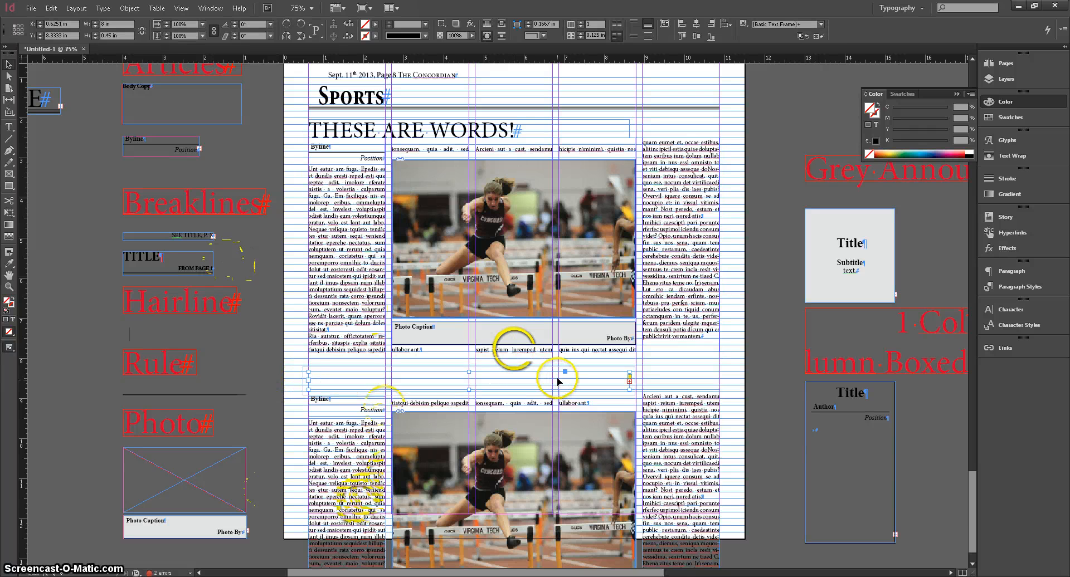
{"action": "left_click_drag", "start_coordinate": [557, 382], "coordinate": [558, 377]}
{"action": "left_click_drag", "start_coordinate": [630, 369], "coordinate": [658, 359]}
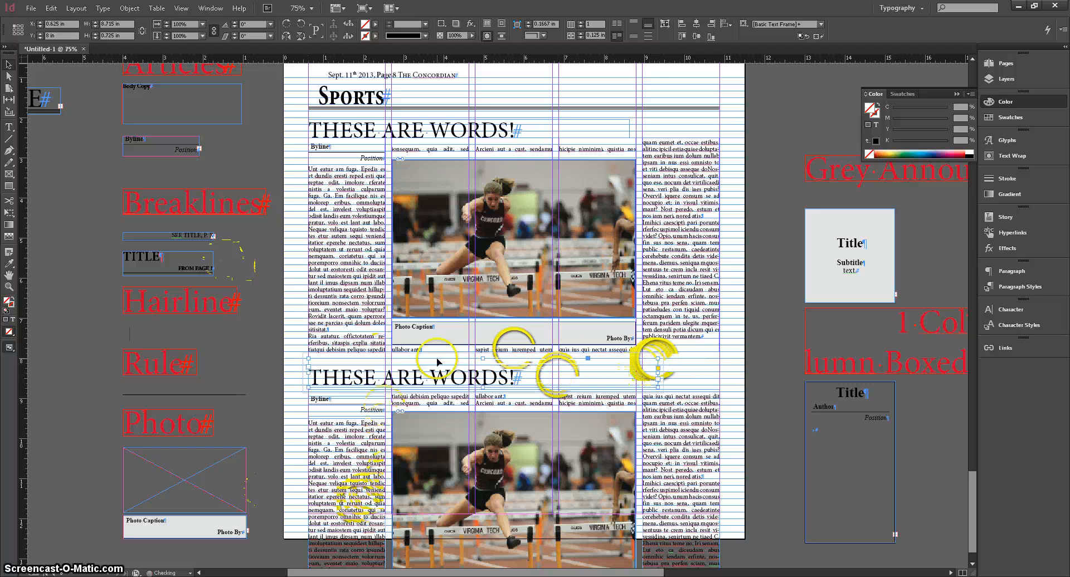
{"action": "left_click", "coordinate": [533, 381]}
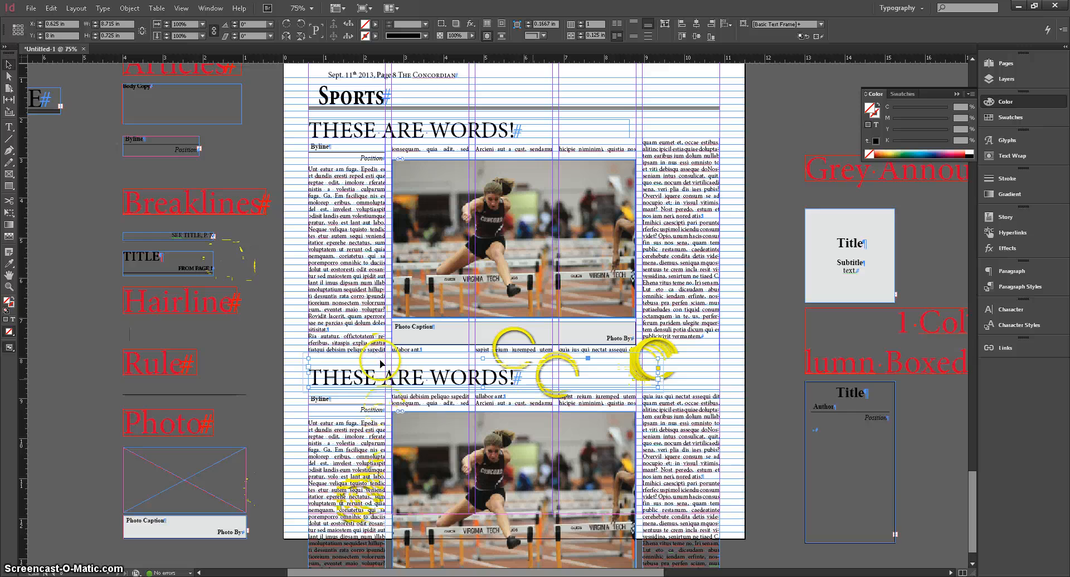
Undo the recent repositioning and resizing of the duplicated Sports article.
{"action": "scroll", "coordinate": [381, 363], "scroll_direction": "down", "scroll_amount": 1}
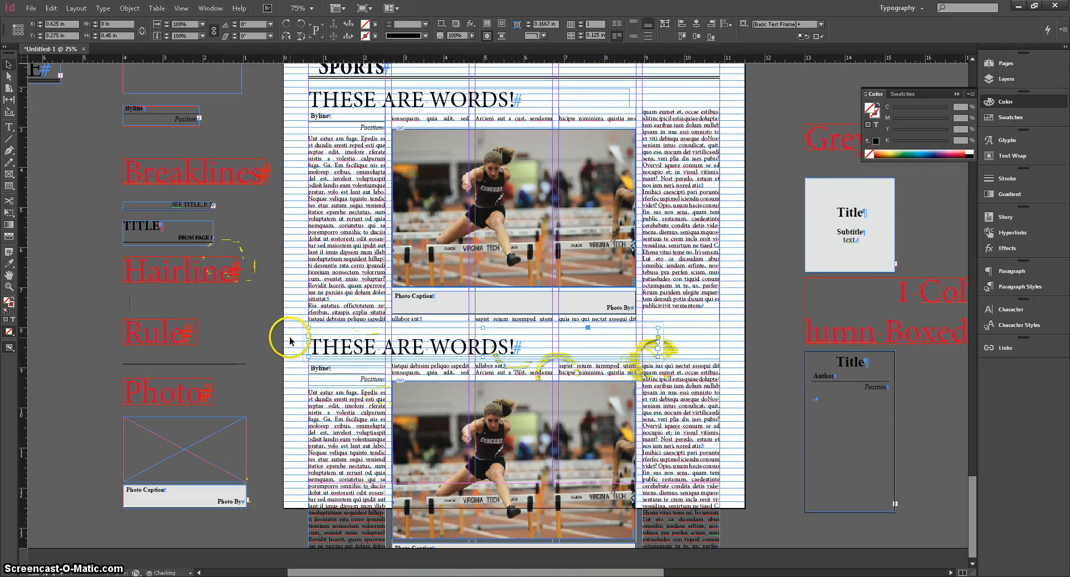
{"action": "key", "text": "ctrl+z"}
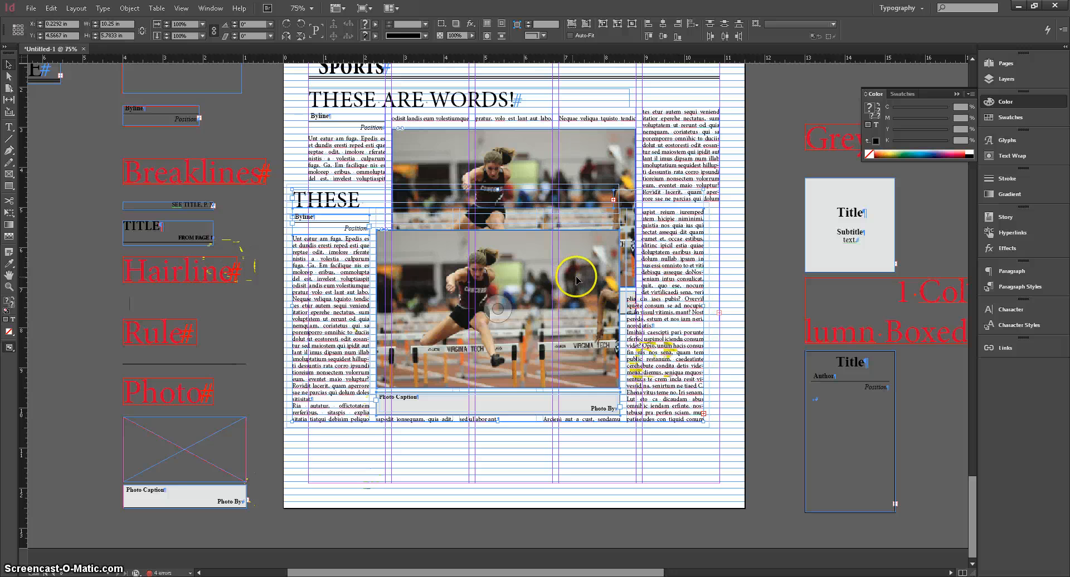
{"action": "left_click_drag", "start_coordinate": [574, 276], "coordinate": [592, 432]}
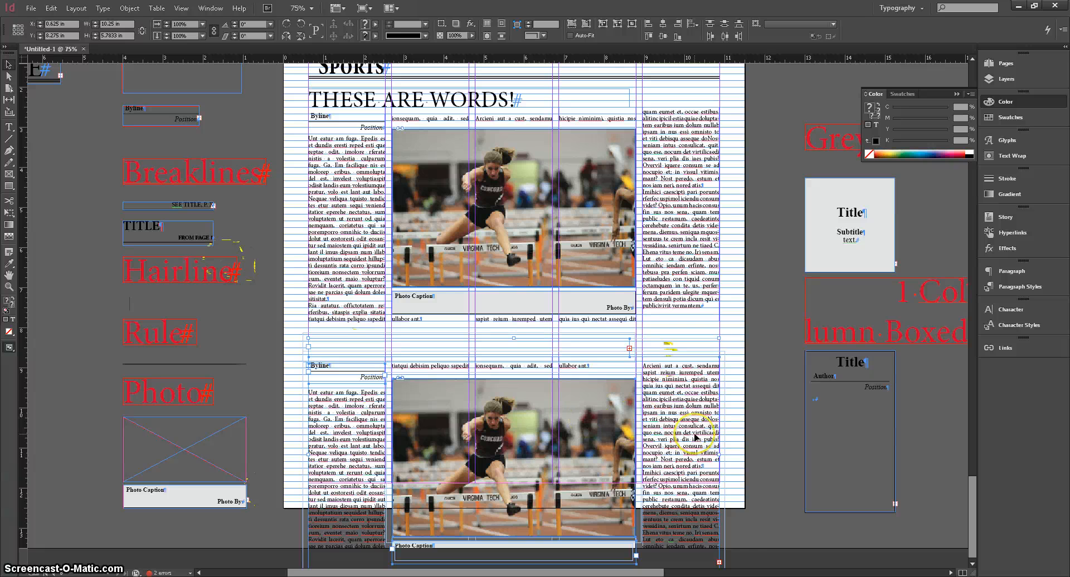
{"action": "key", "text": "ctrl+z"}
{"action": "key", "text": "ctrl+z"}
{"action": "key", "text": "ctrl+z"}
{"action": "key", "text": "ctrl+z"}
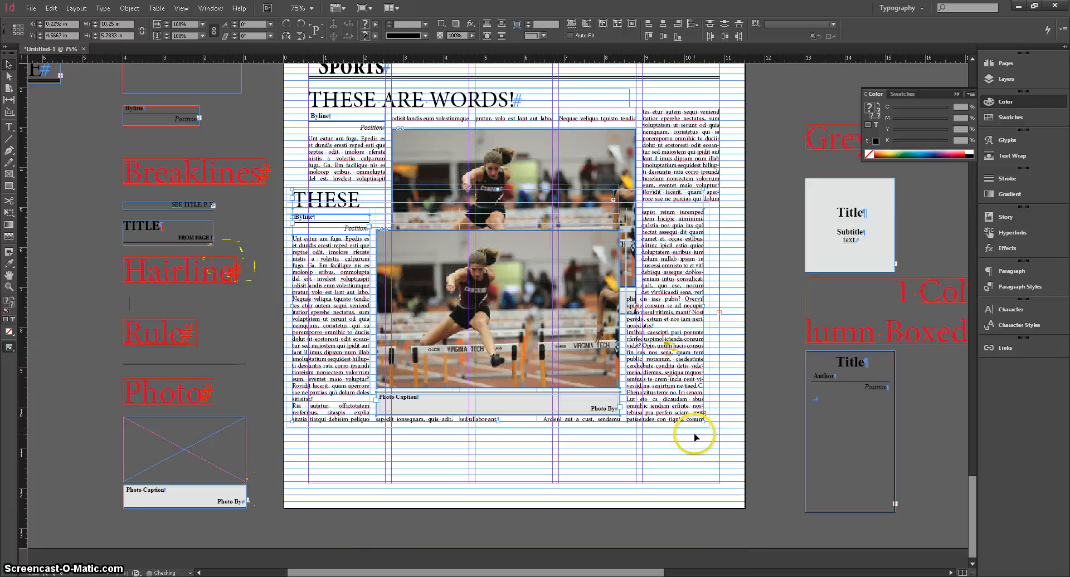
{"action": "key", "text": "ctrl+z"}
Move the duplicated article down below the original and enlarge its headline frame so the headline shows.
{"action": "left_click_drag", "start_coordinate": [359, 180], "coordinate": [361, 483]}
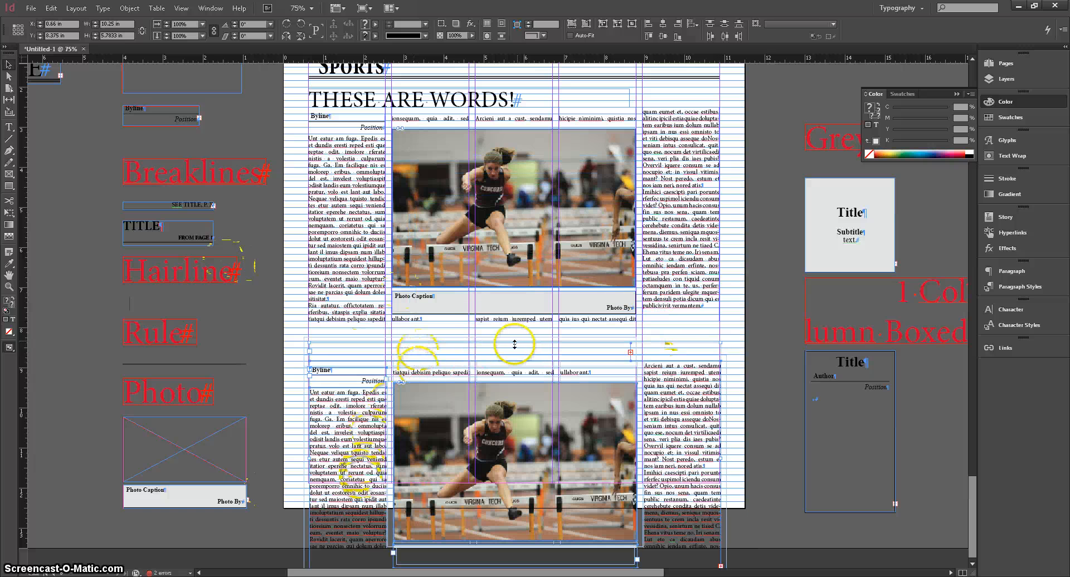
{"action": "left_click_drag", "start_coordinate": [514, 345], "coordinate": [515, 330]}
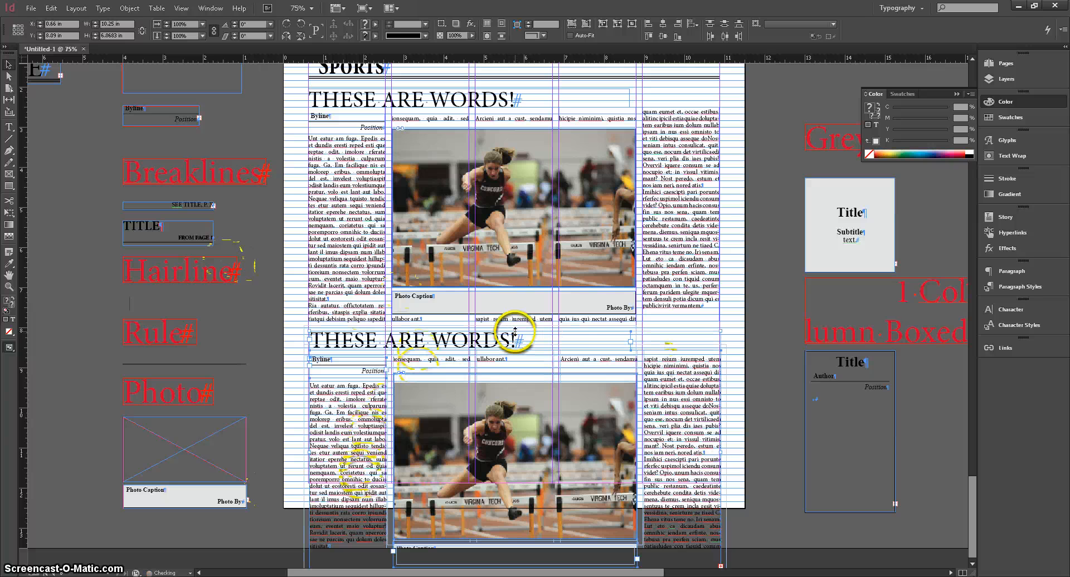
{"action": "left_click", "coordinate": [732, 320]}
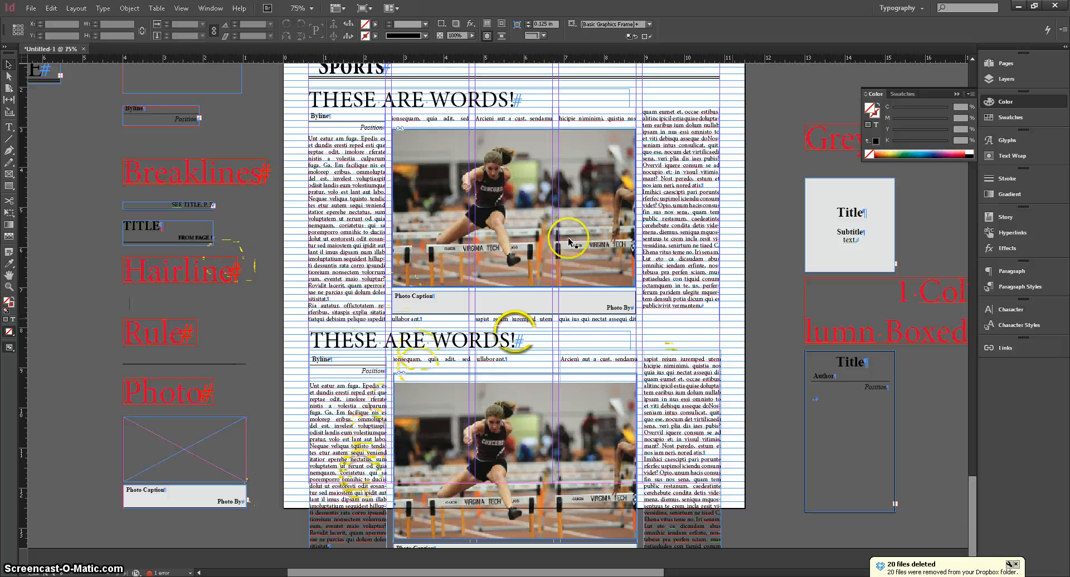
{"action": "left_click", "coordinate": [368, 359]}
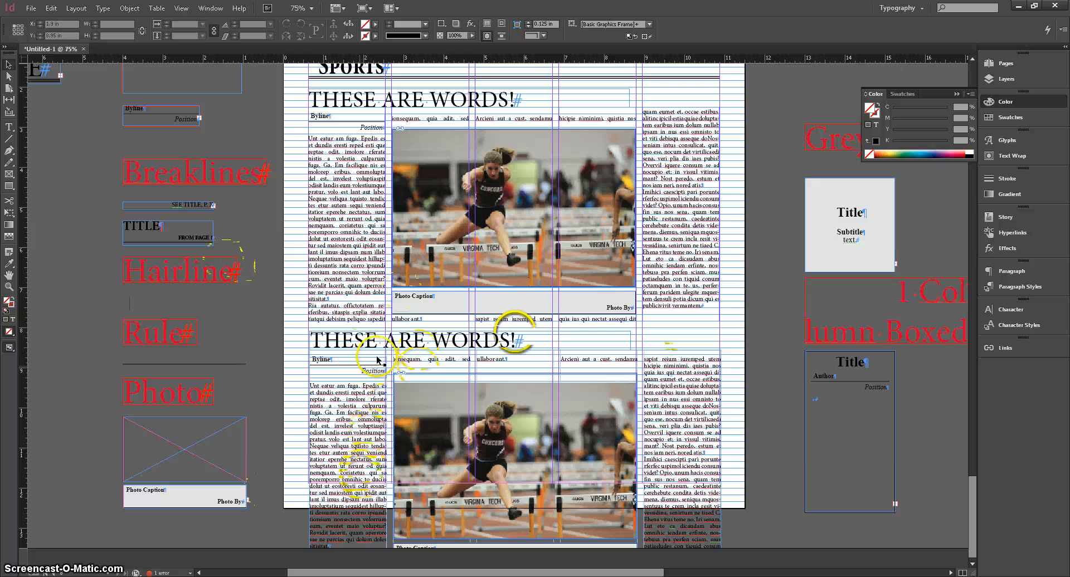